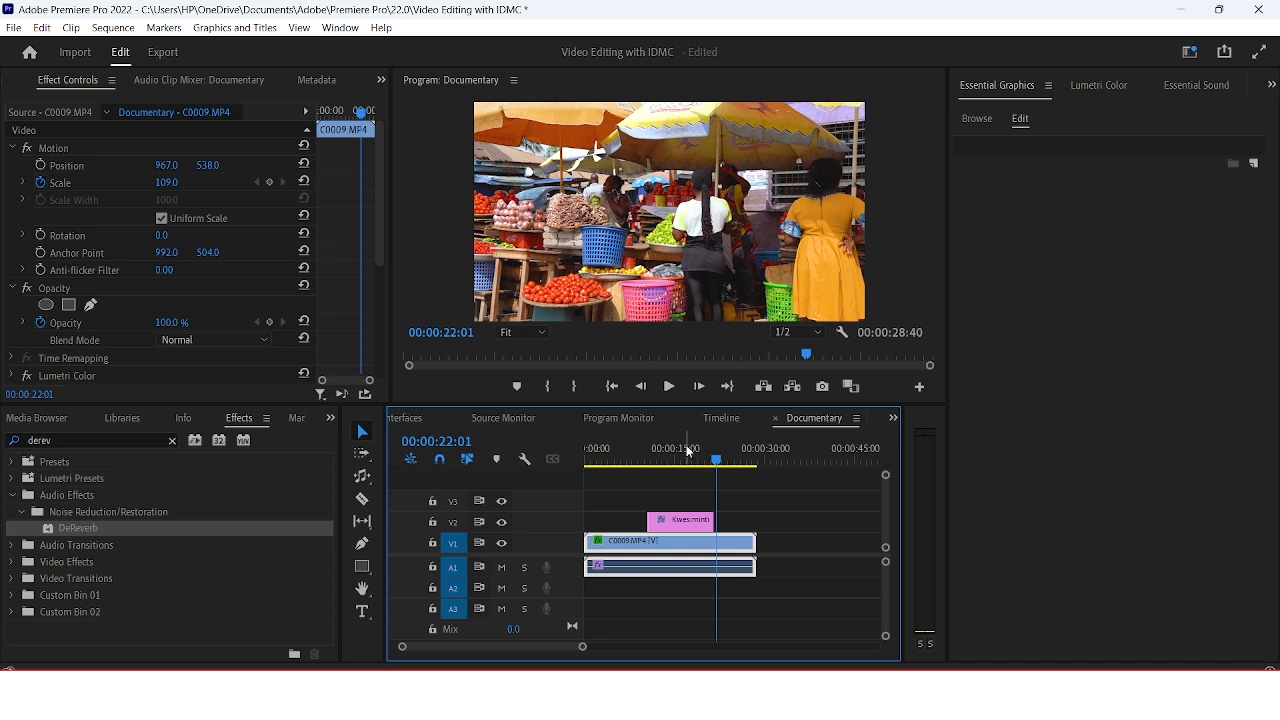
Step: Move the playhead to 00:00:16:33 and deselect all clips in the Documentary sequence
left_click(686, 453)
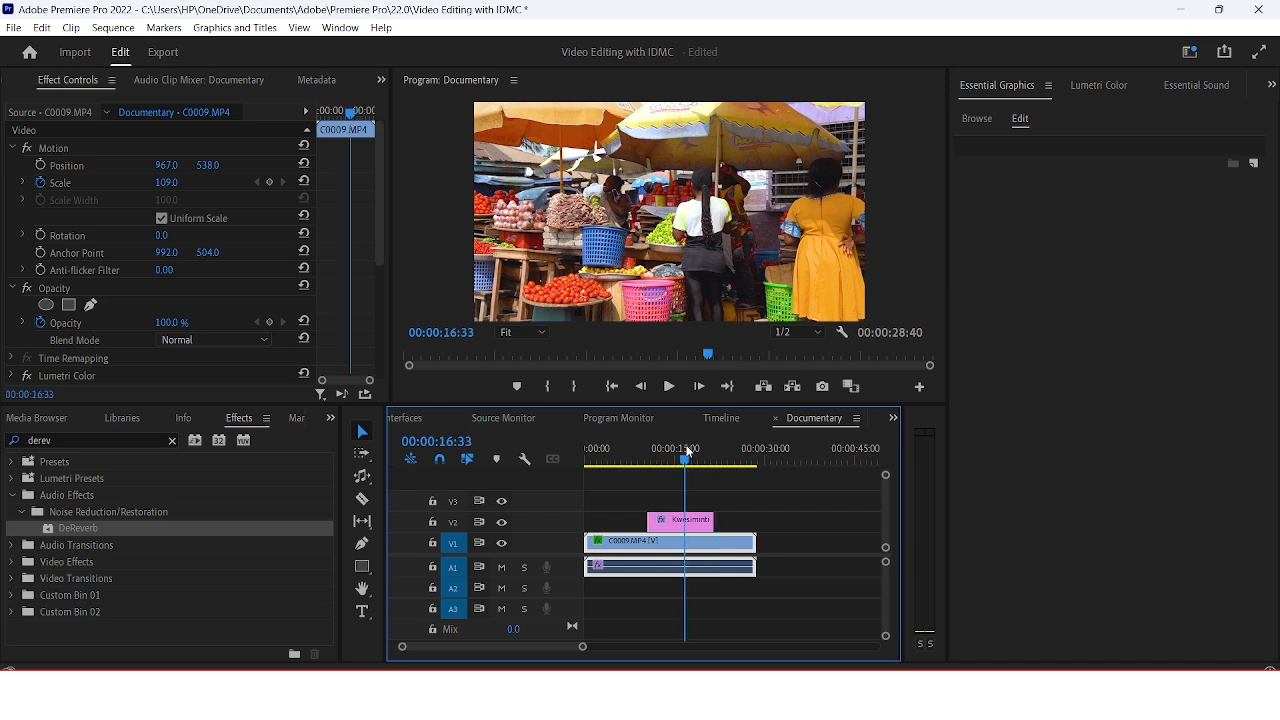
left_click(785, 495)
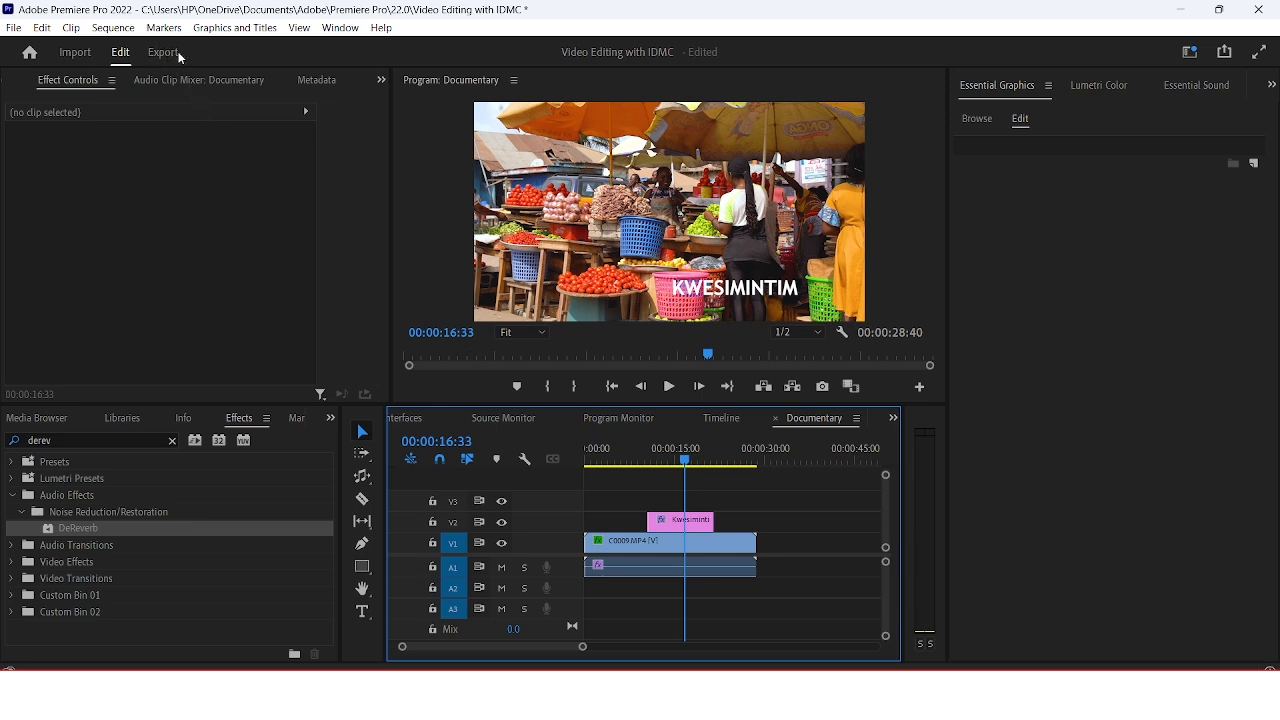
left_click(14, 30)
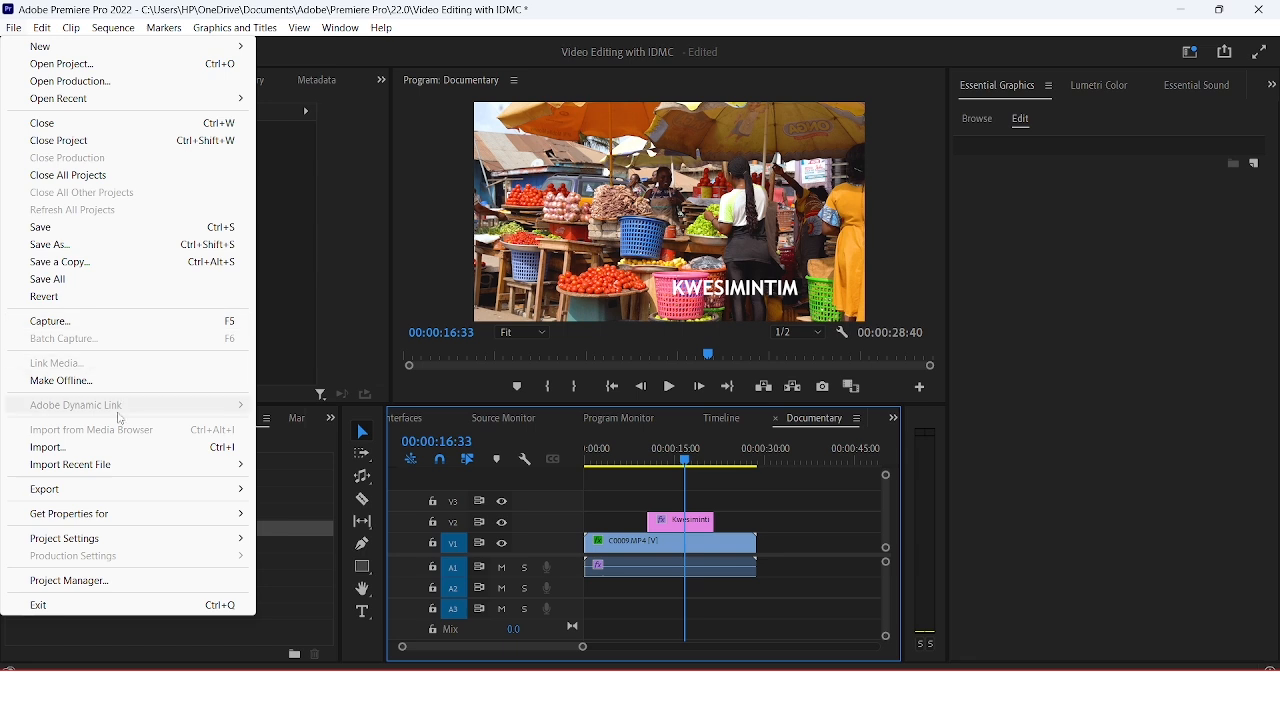
left_click(238, 492)
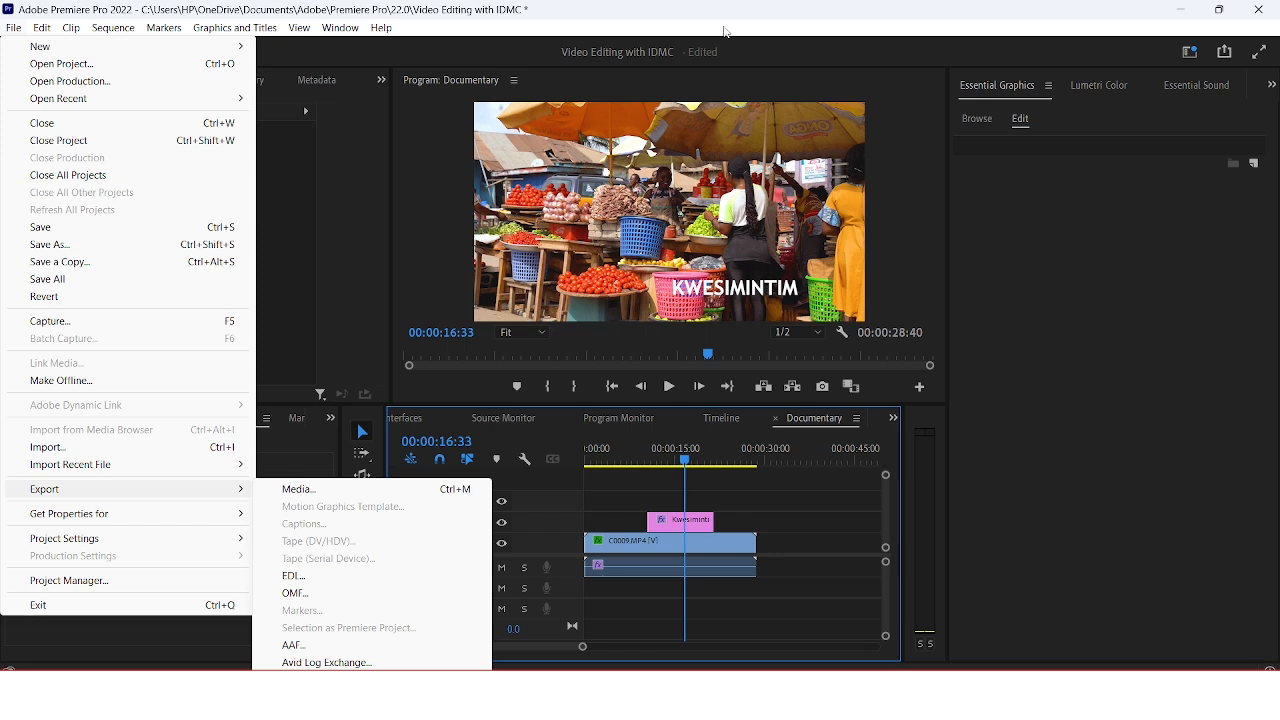
left_click(1020, 270)
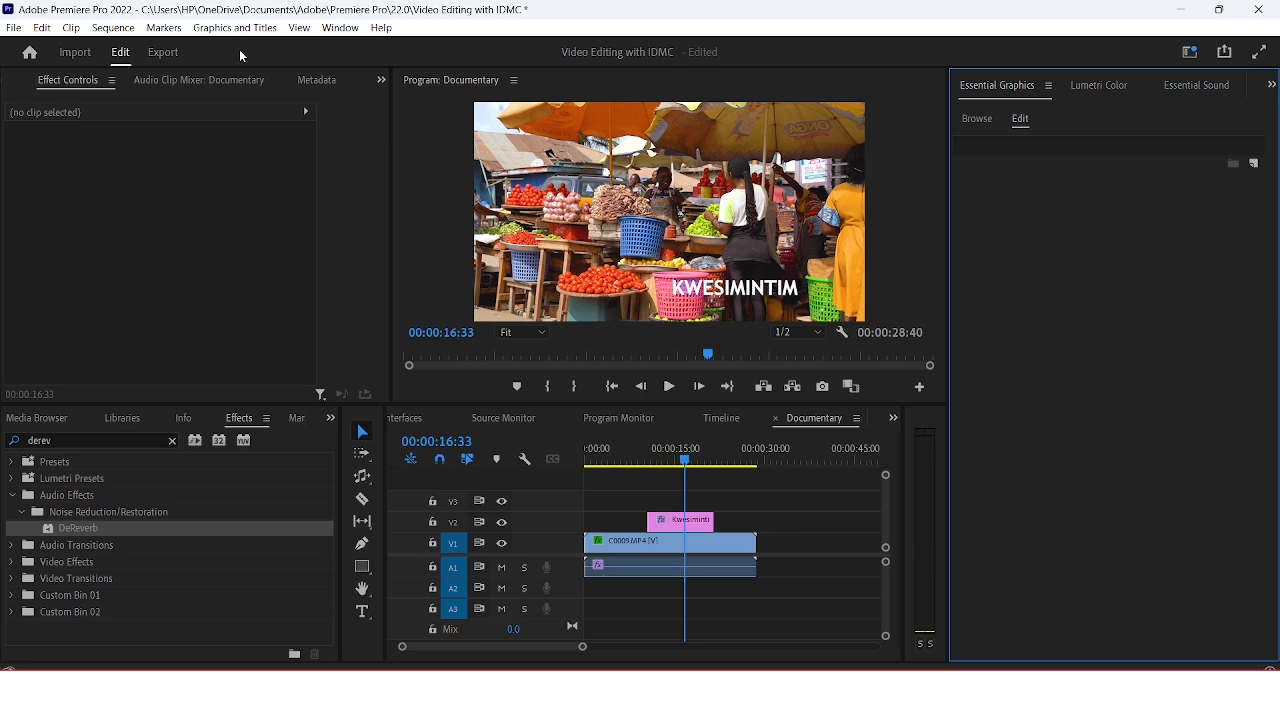
left_click(166, 58)
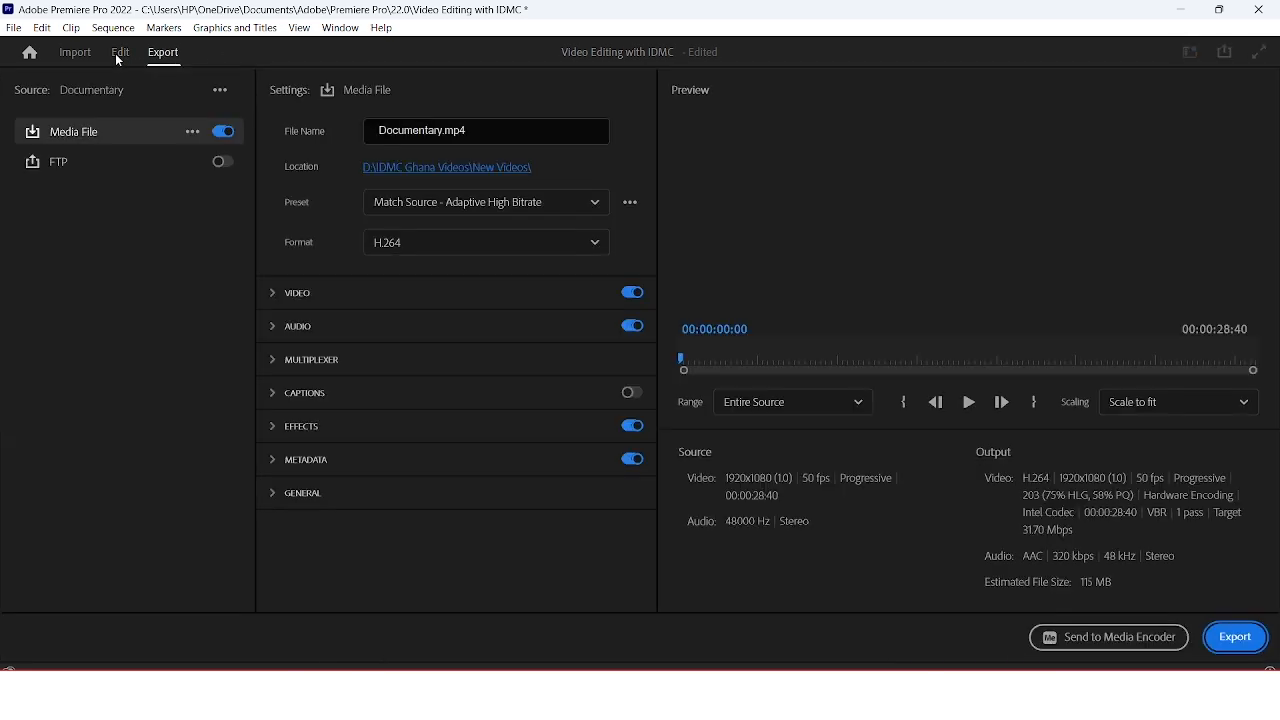
left_click(121, 54)
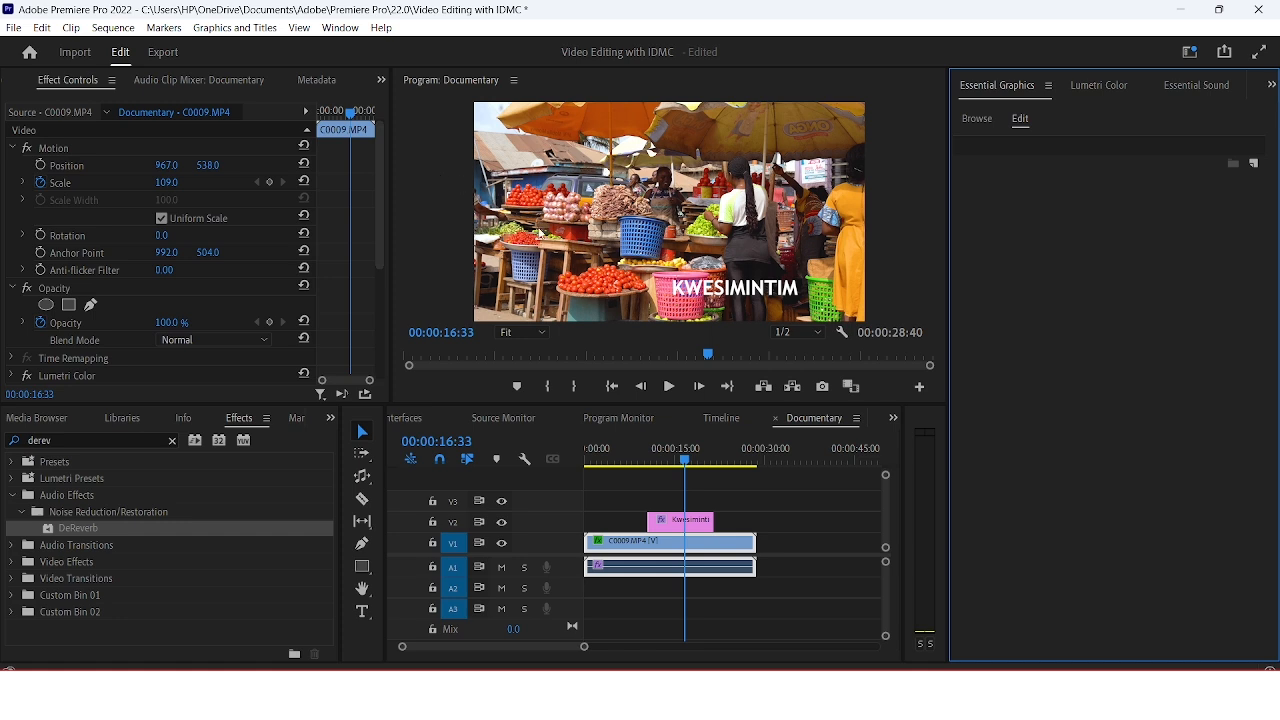
left_click(799, 497)
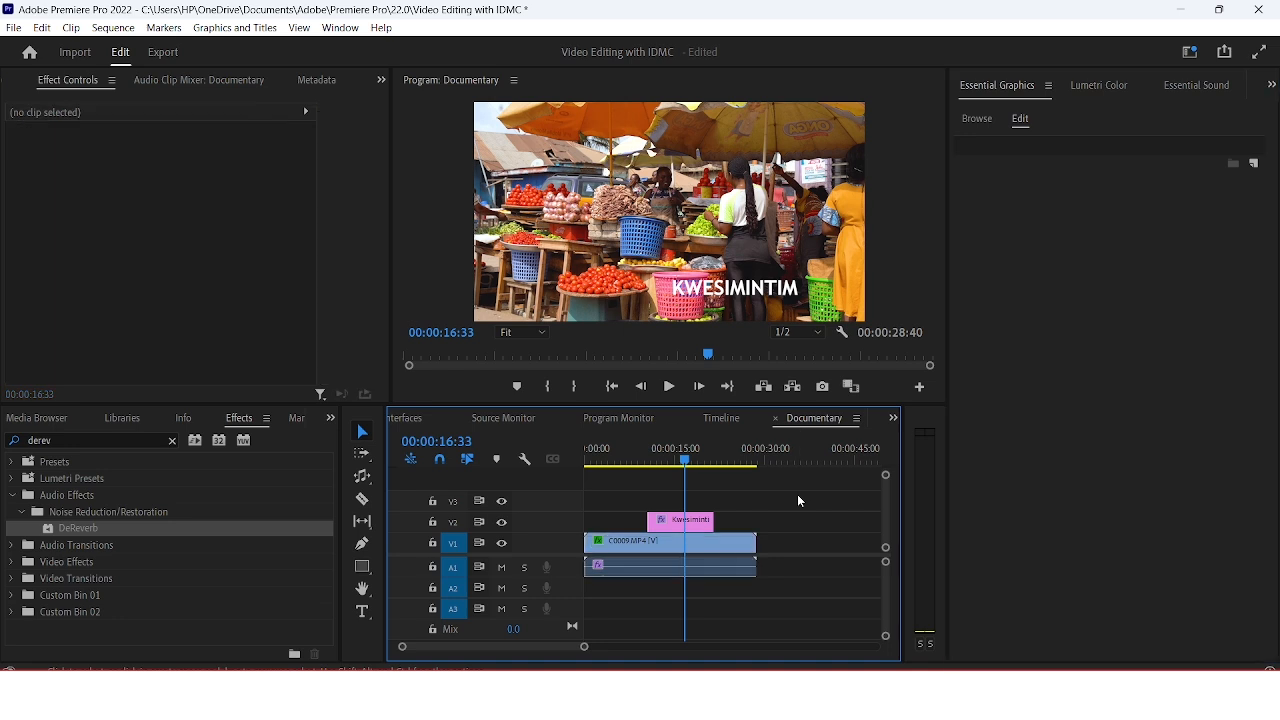
Step: Open the export settings for the Documentary sequence and name the output file "Documentary for training"
key("ctrl+m")
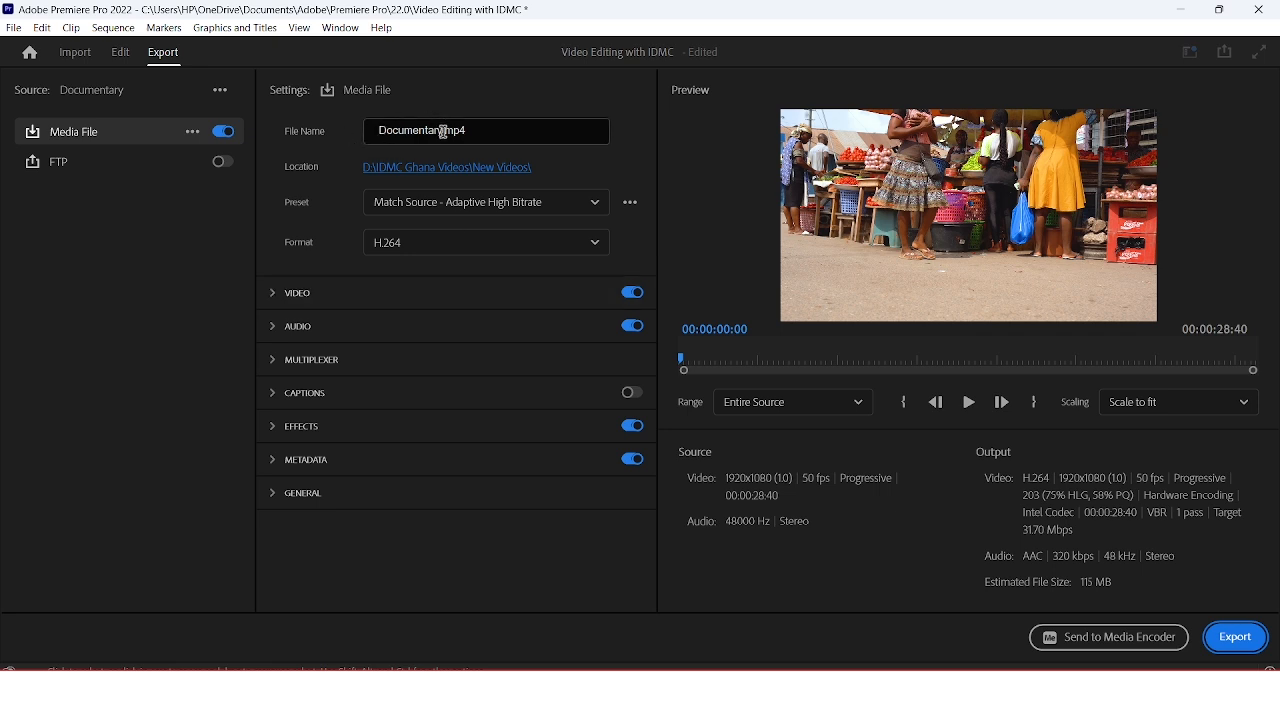
left_click_drag(444, 132, 352, 130)
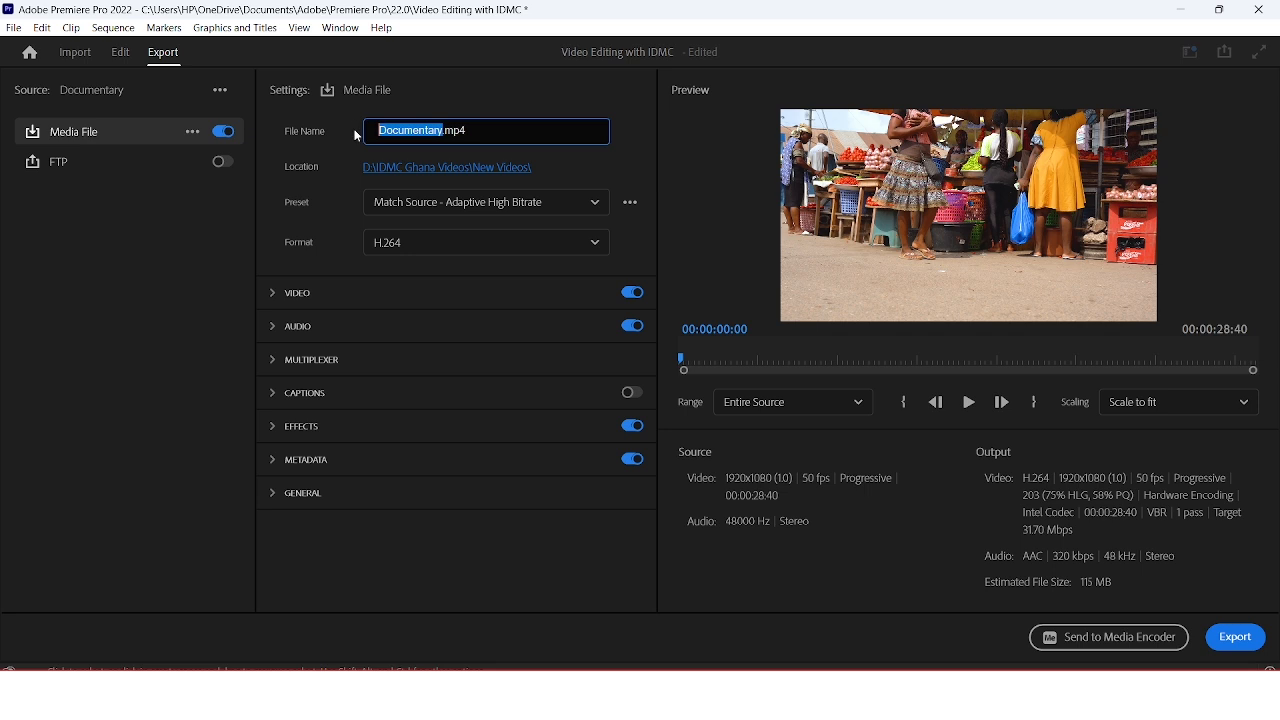
left_click(390, 128)
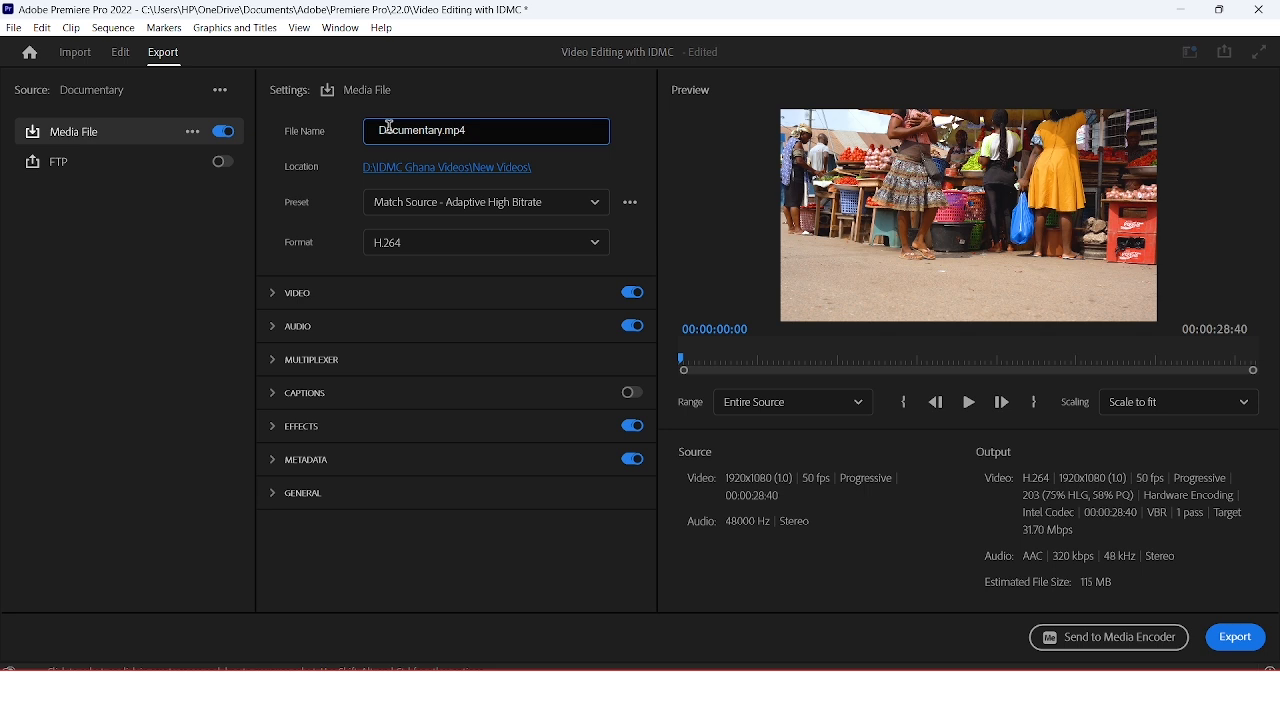
left_click_drag(377, 131, 443, 137)
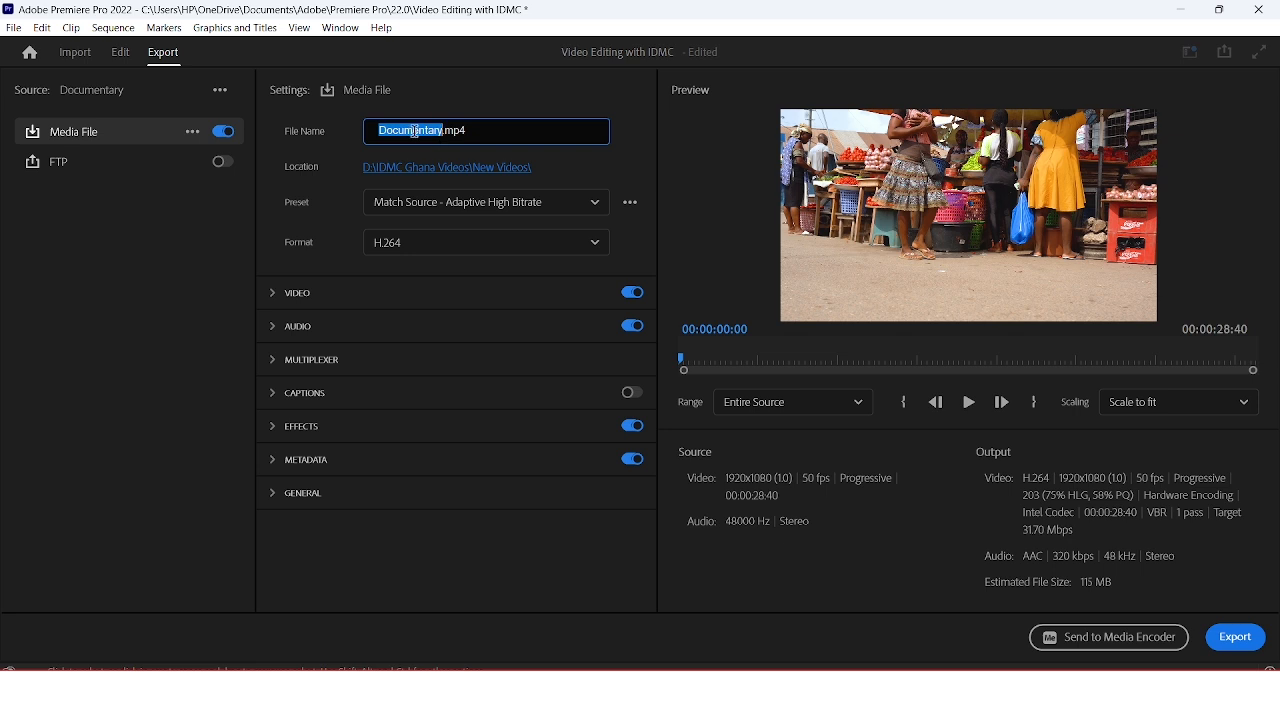
left_click(416, 132)
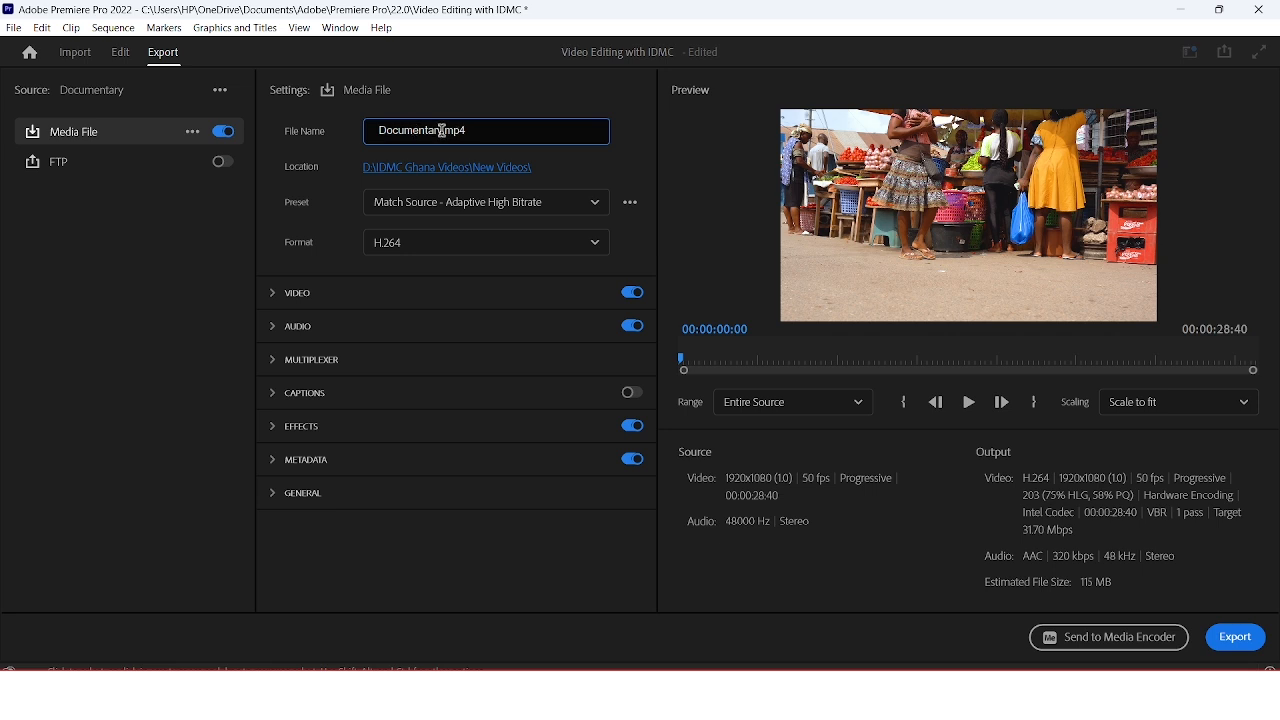
type("d")
key("BackSpace")
type("for training")
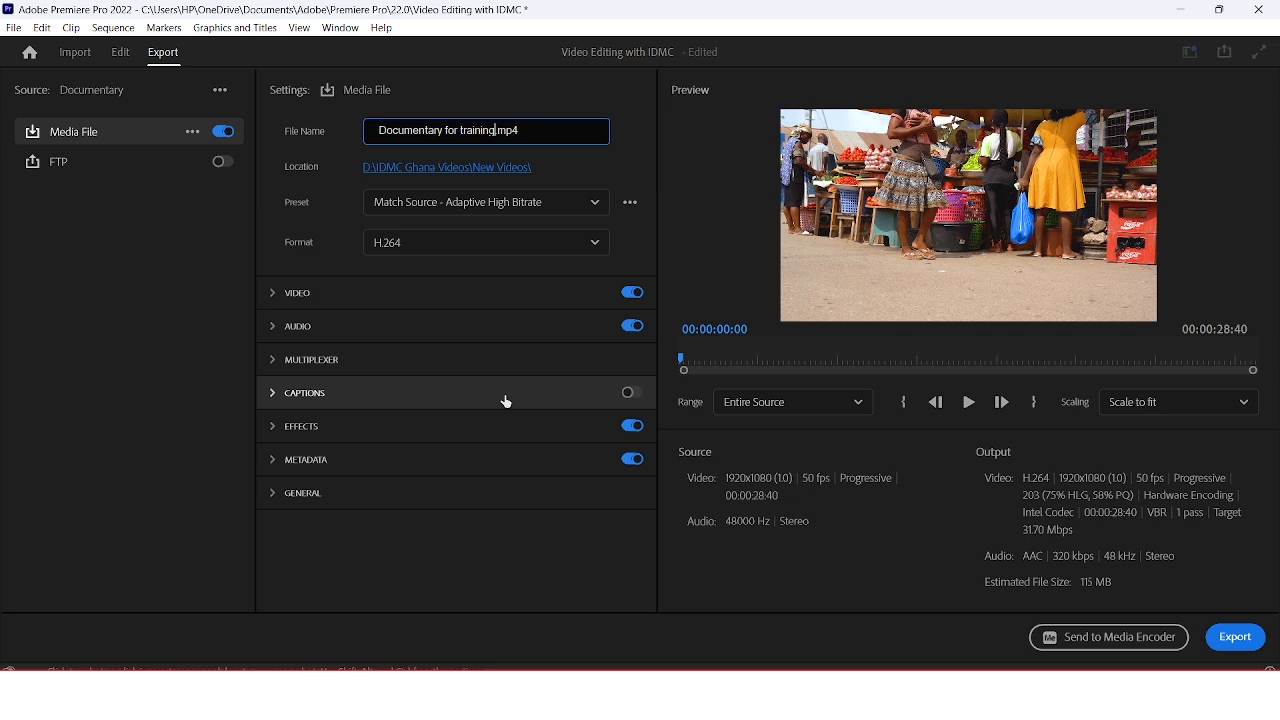
Step: Switch the audio and effects export options off and back on
left_click(629, 328)
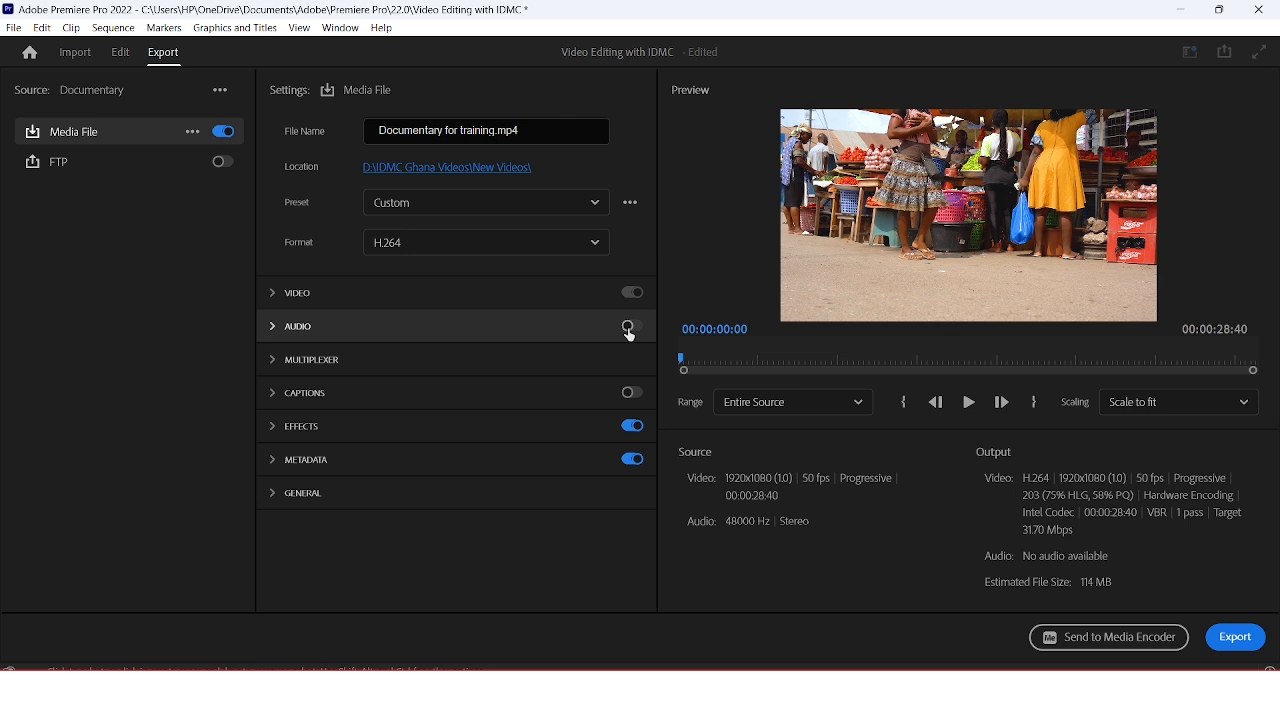
left_click(637, 330)
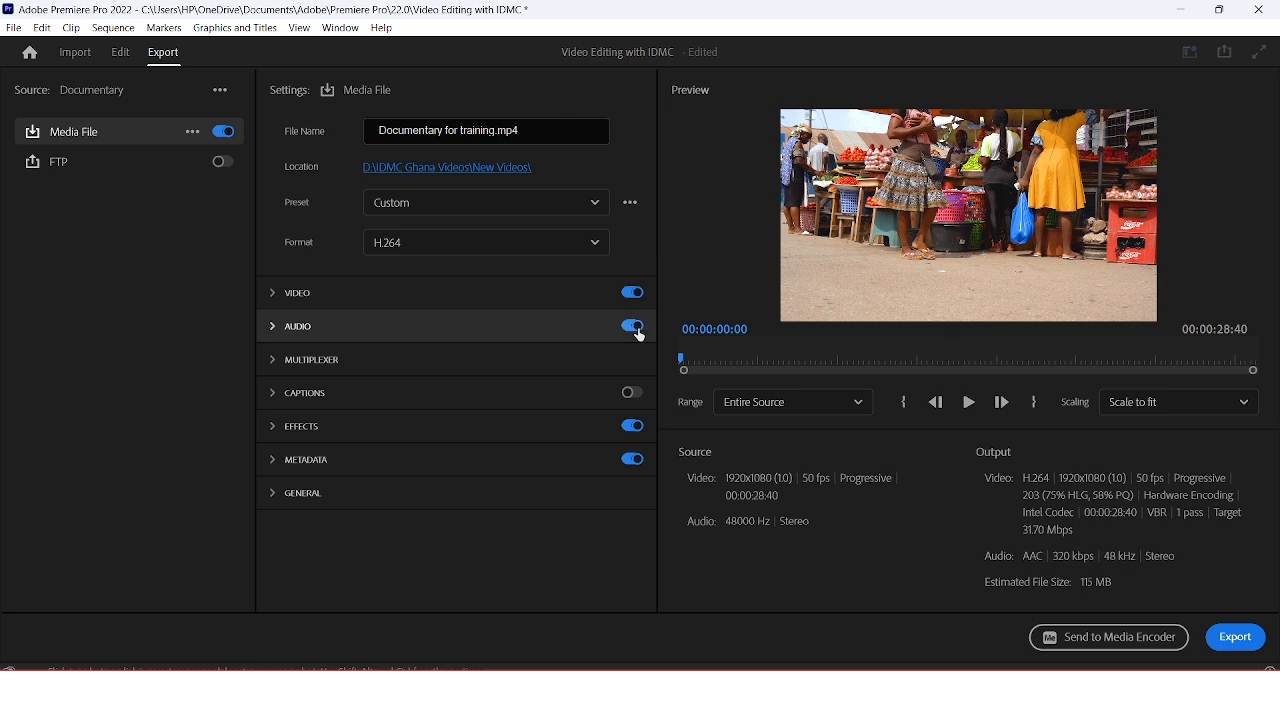
left_click(630, 436)
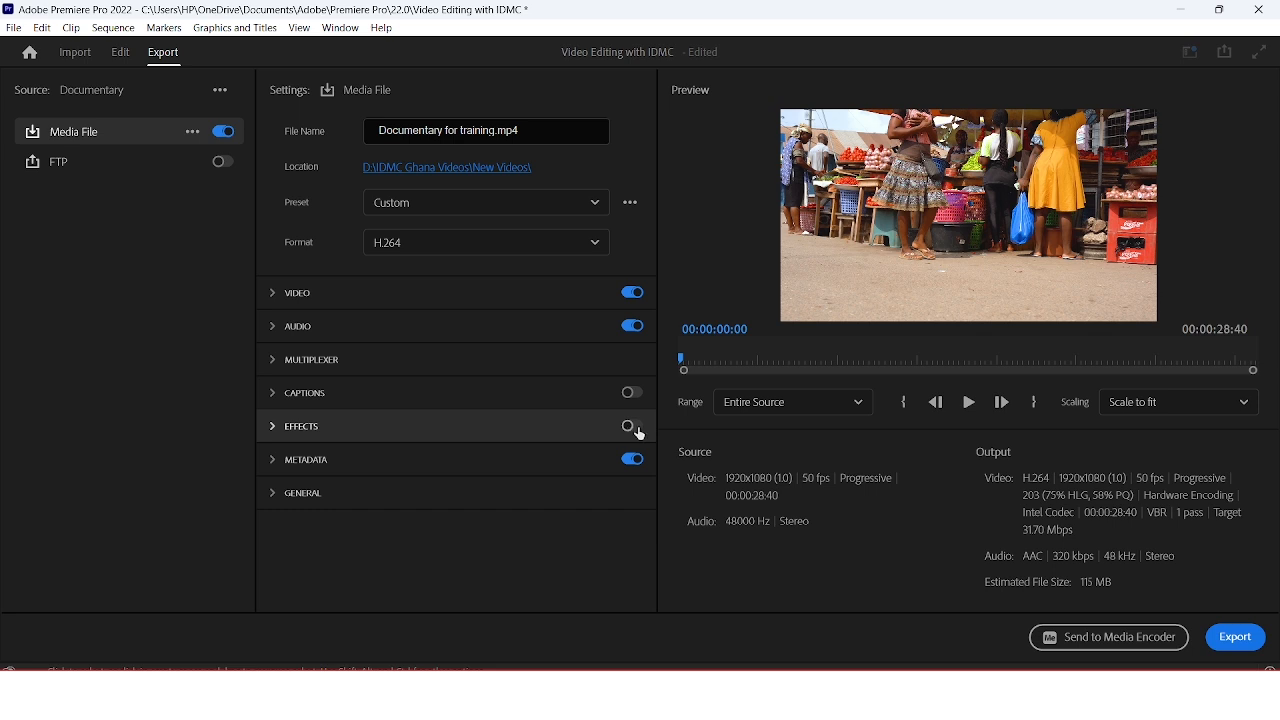
left_click(641, 436)
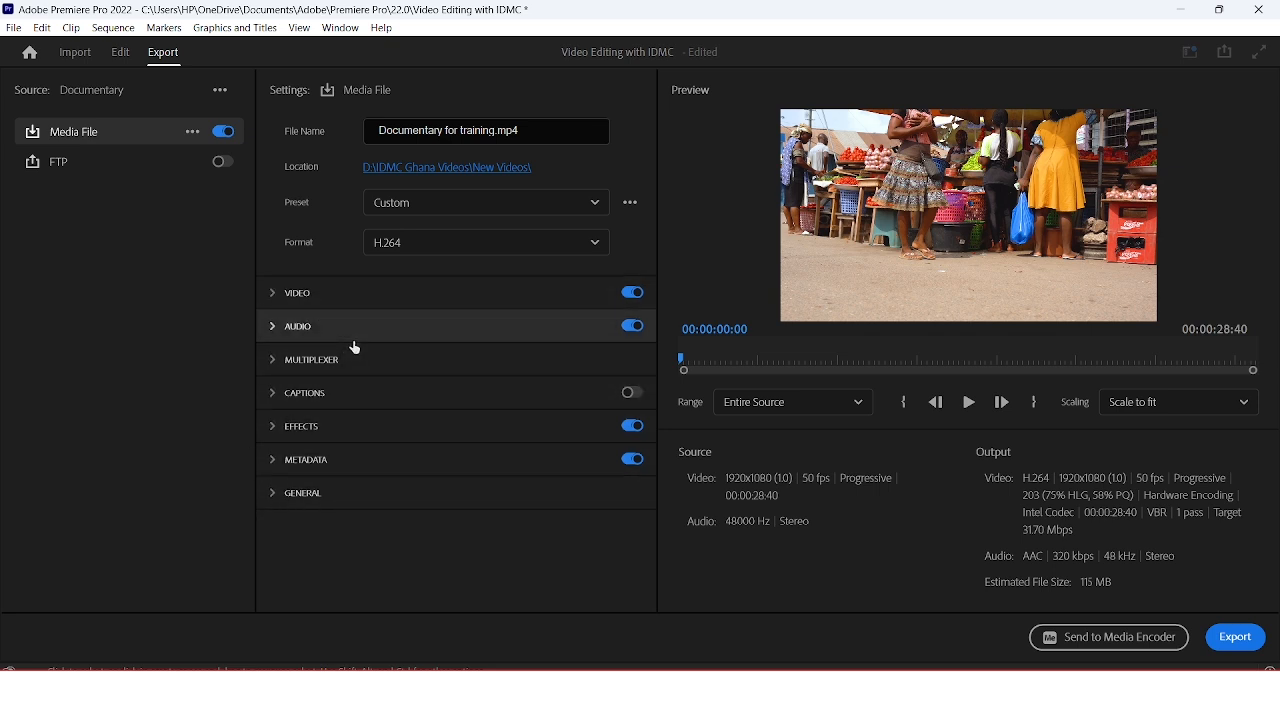
Step: Expand the full video export settings and lower the target bitrate to about 28.149 Mbps
left_click(375, 300)
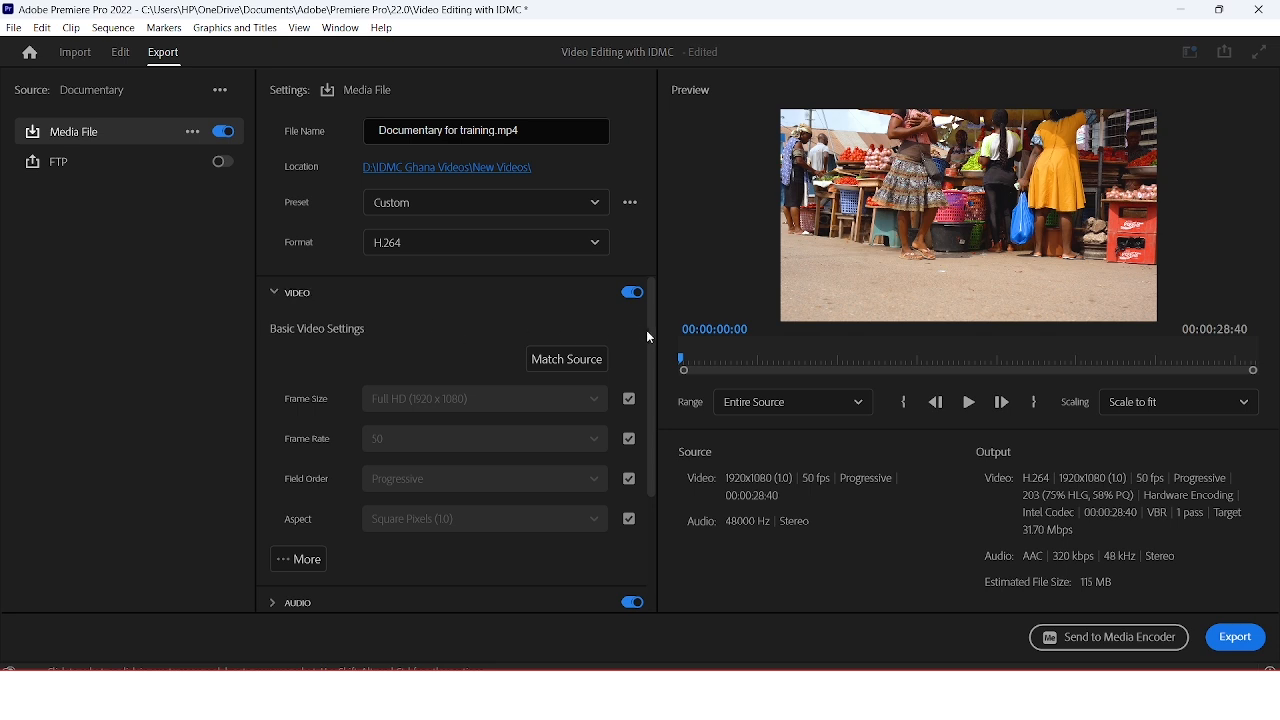
scroll(651, 390, "down", 3)
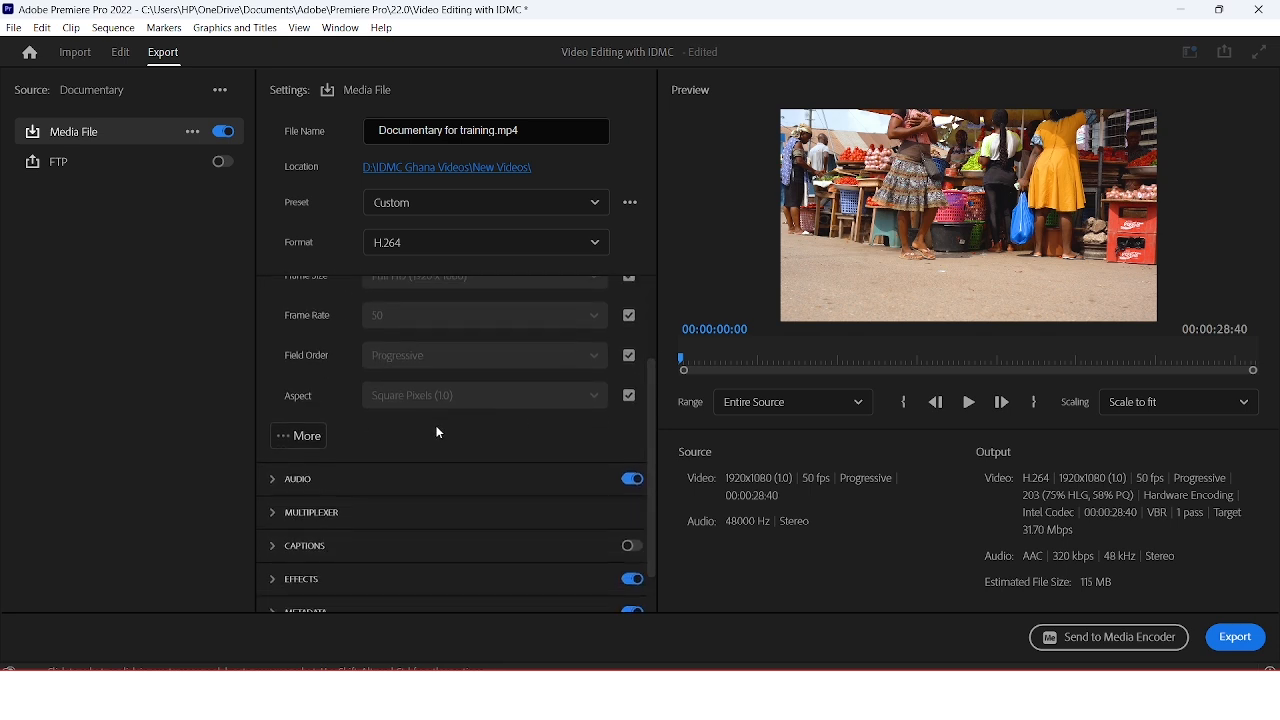
left_click(296, 436)
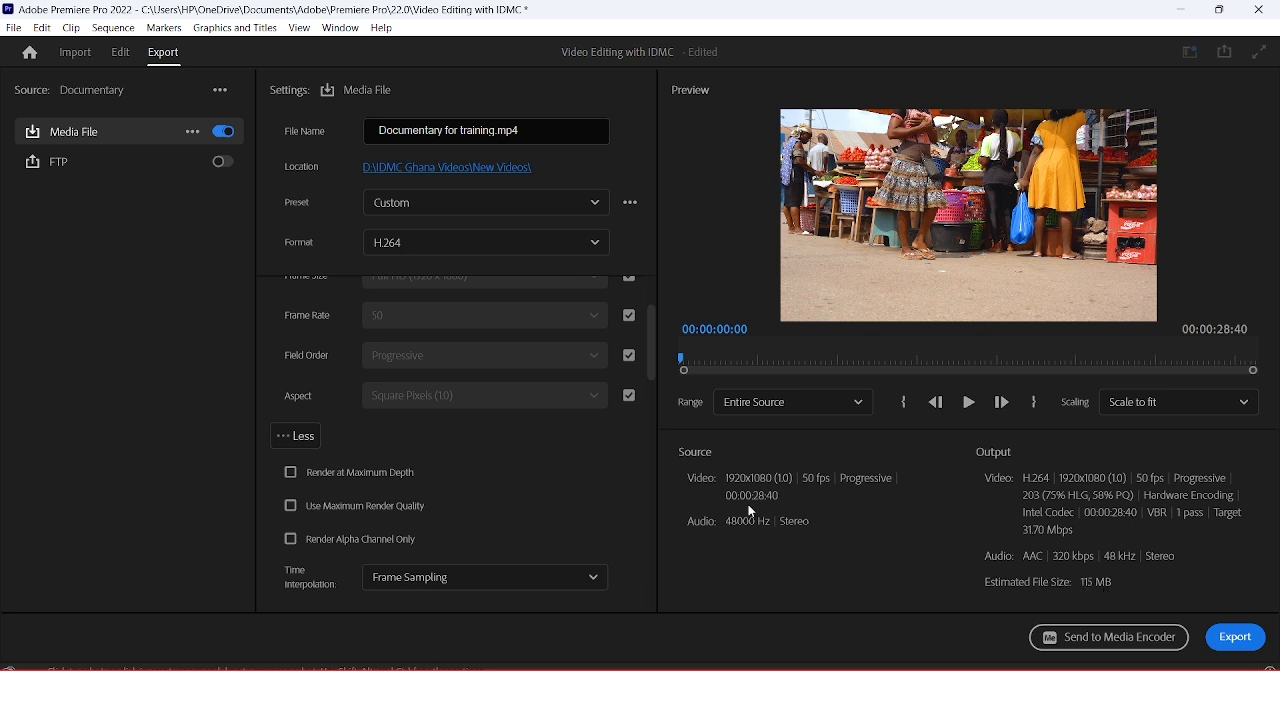
left_click_drag(652, 333, 650, 364)
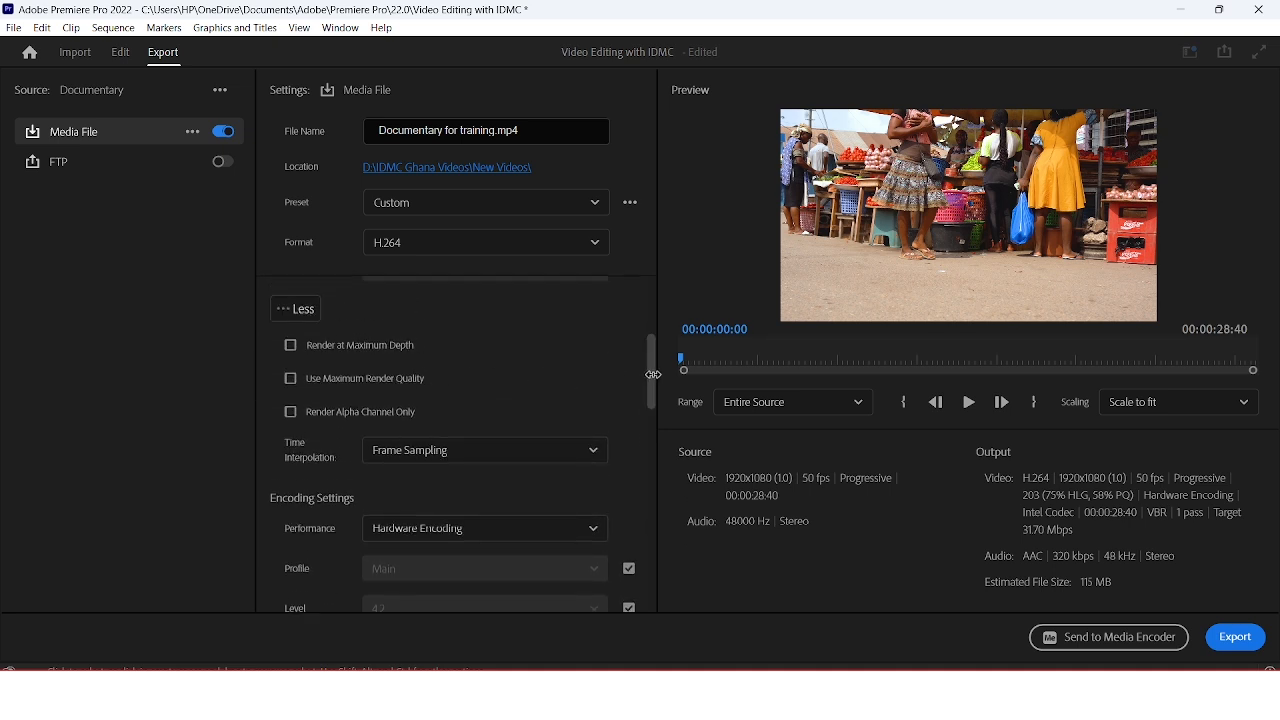
left_click_drag(651, 380, 641, 522)
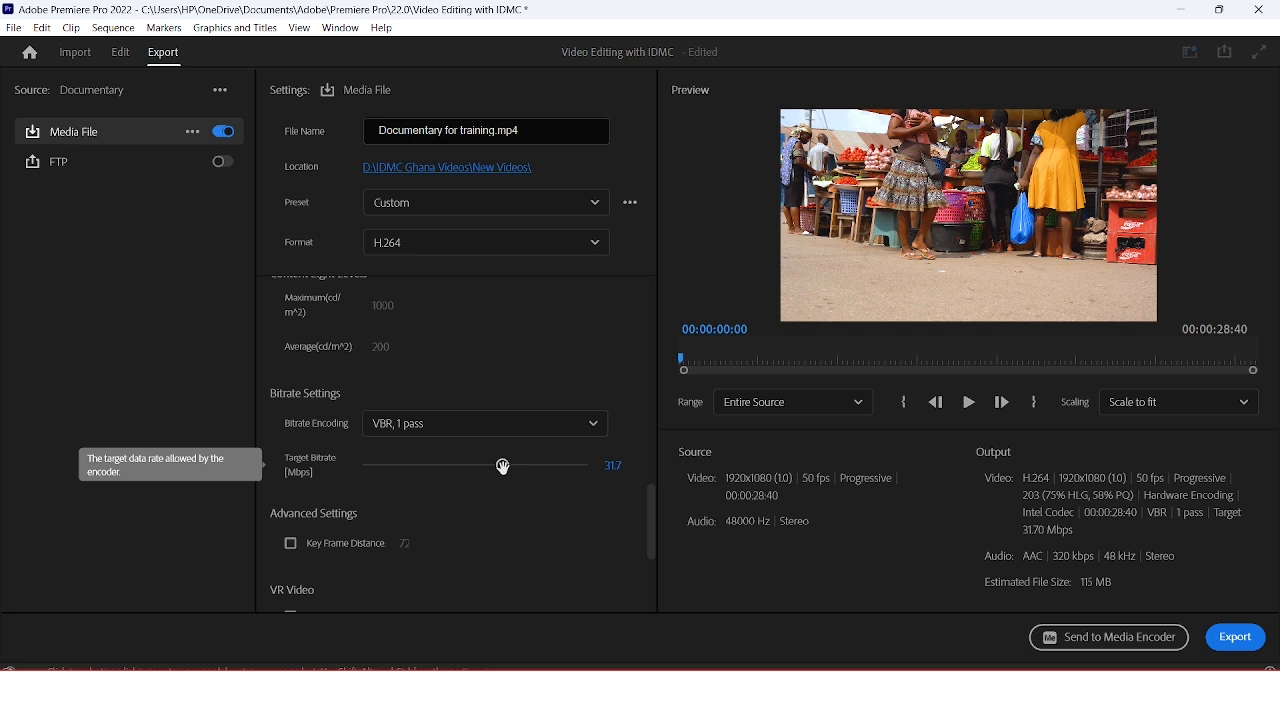
left_click_drag(505, 466, 479, 467)
mouse_move(479, 466)
left_mouse_down()
mouse_move(460, 466)
mouse_move(491, 466)
left_mouse_up()
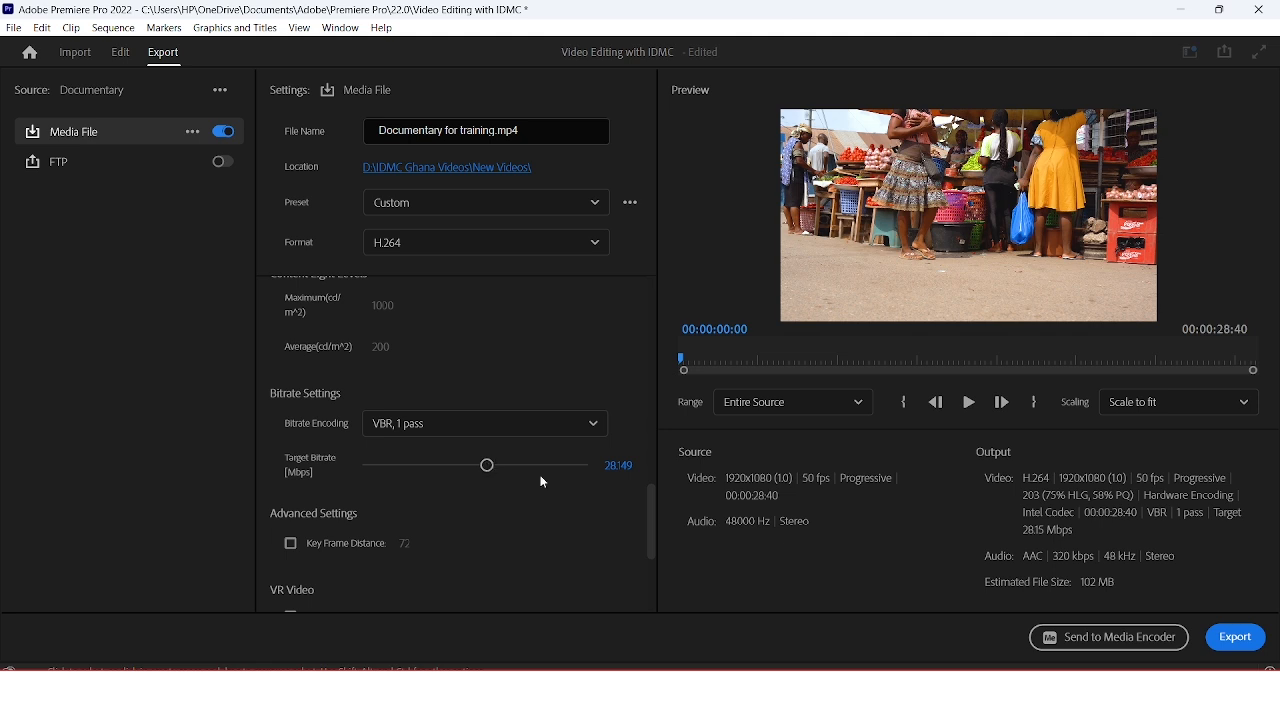
Step: Review the video export settings, from the frame size and frame rate to the render quality and encoding options
scroll(654, 540, "down", 1)
left_click_drag(656, 550, 652, 375)
left_click_drag(657, 328, 658, 274)
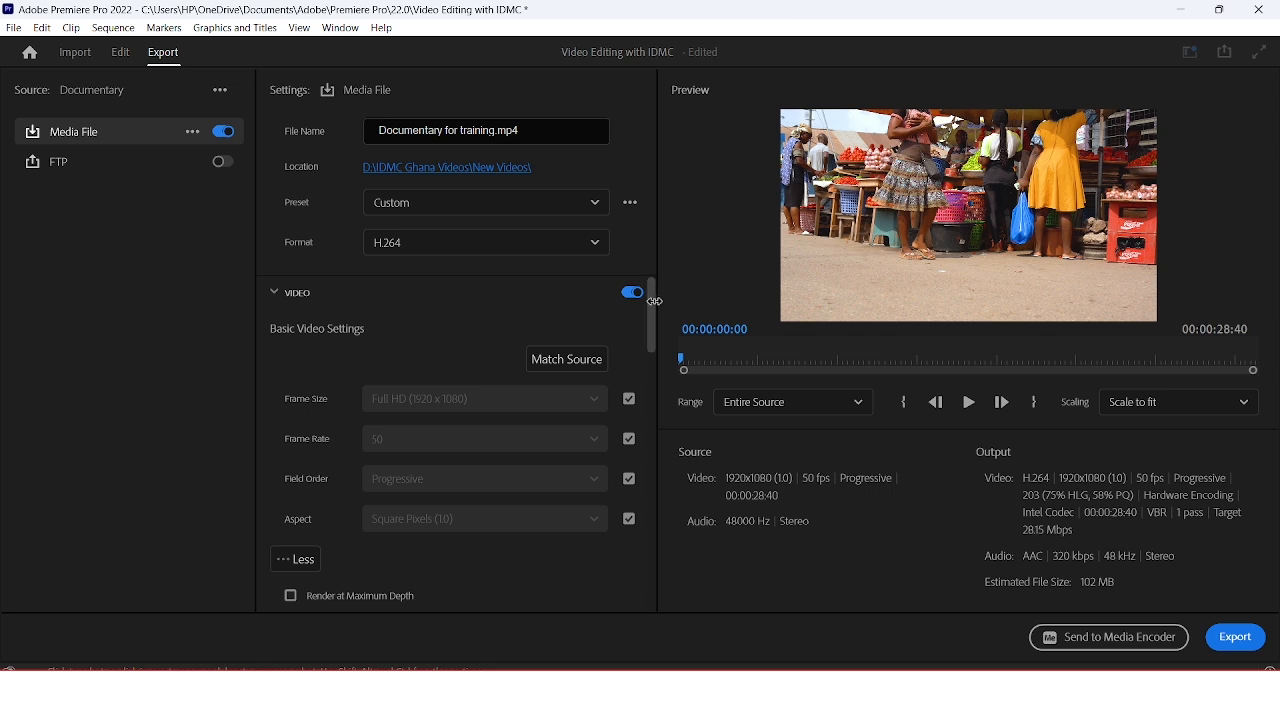
left_click_drag(652, 297, 649, 380)
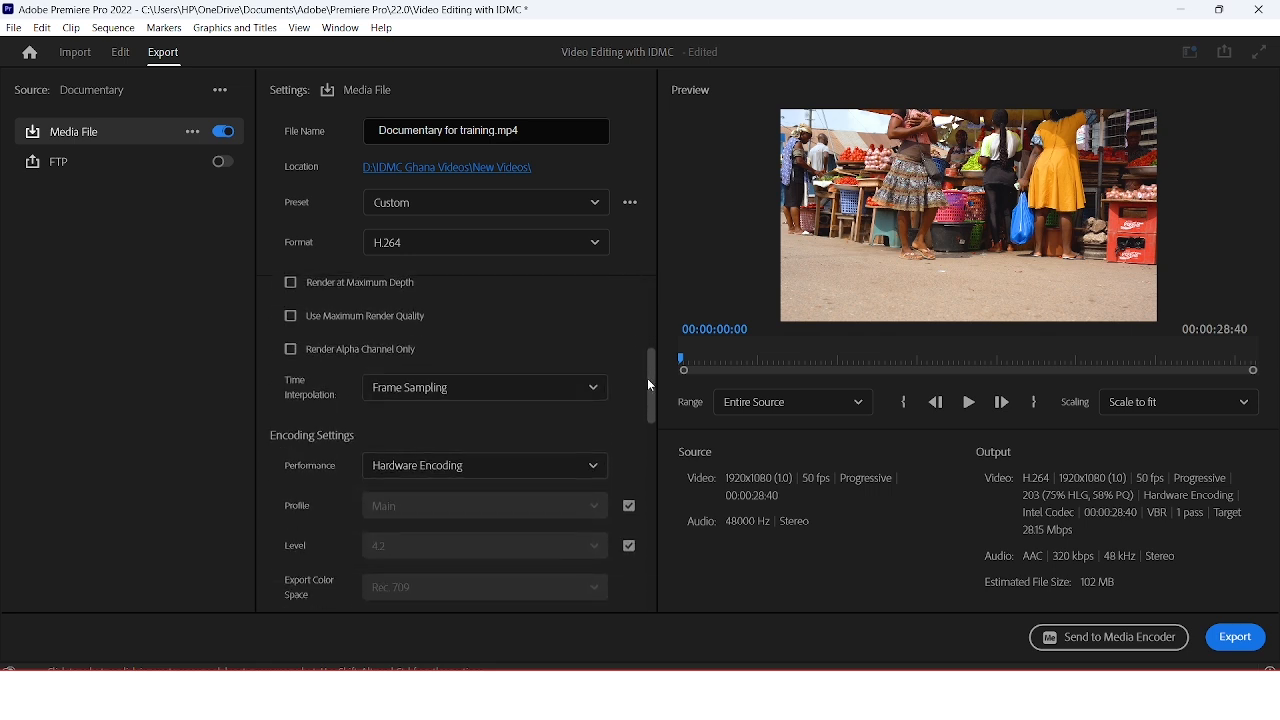
left_click(327, 322)
left_click_drag(652, 376, 656, 332)
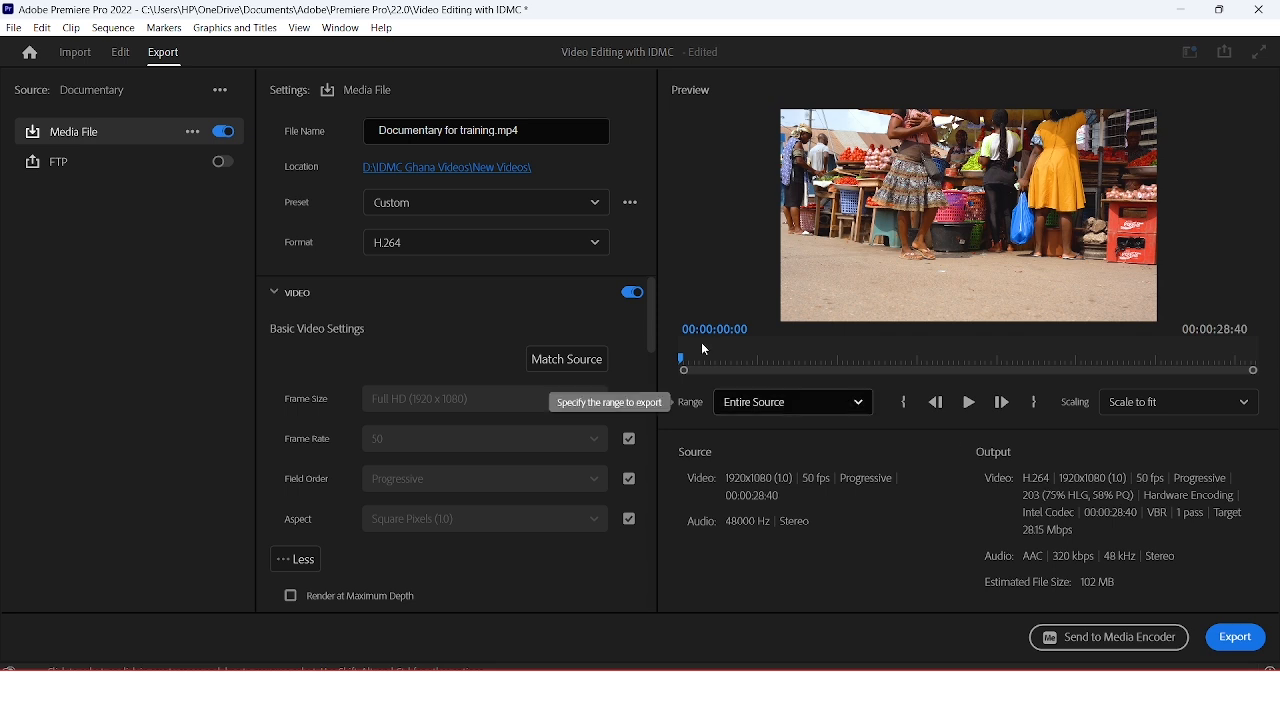
Step: Look through the available export formats and set the format to Waveform Audio
left_click(560, 250)
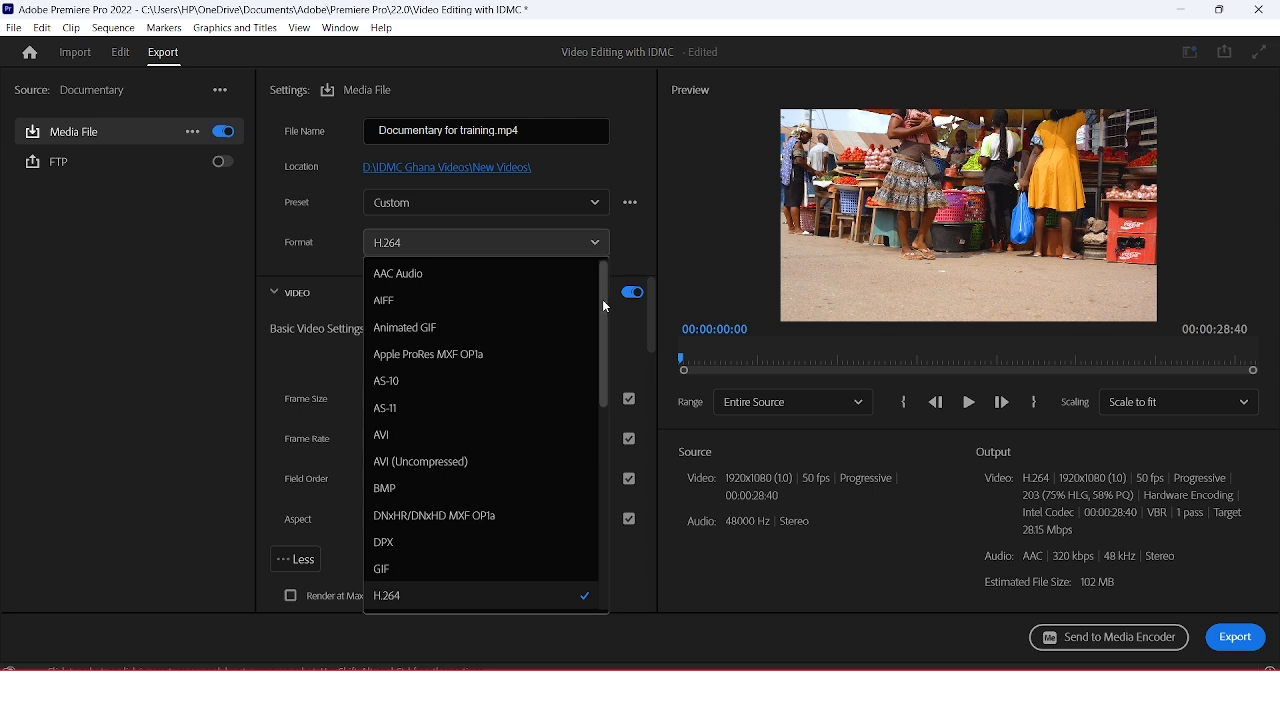
left_click_drag(602, 303, 618, 407)
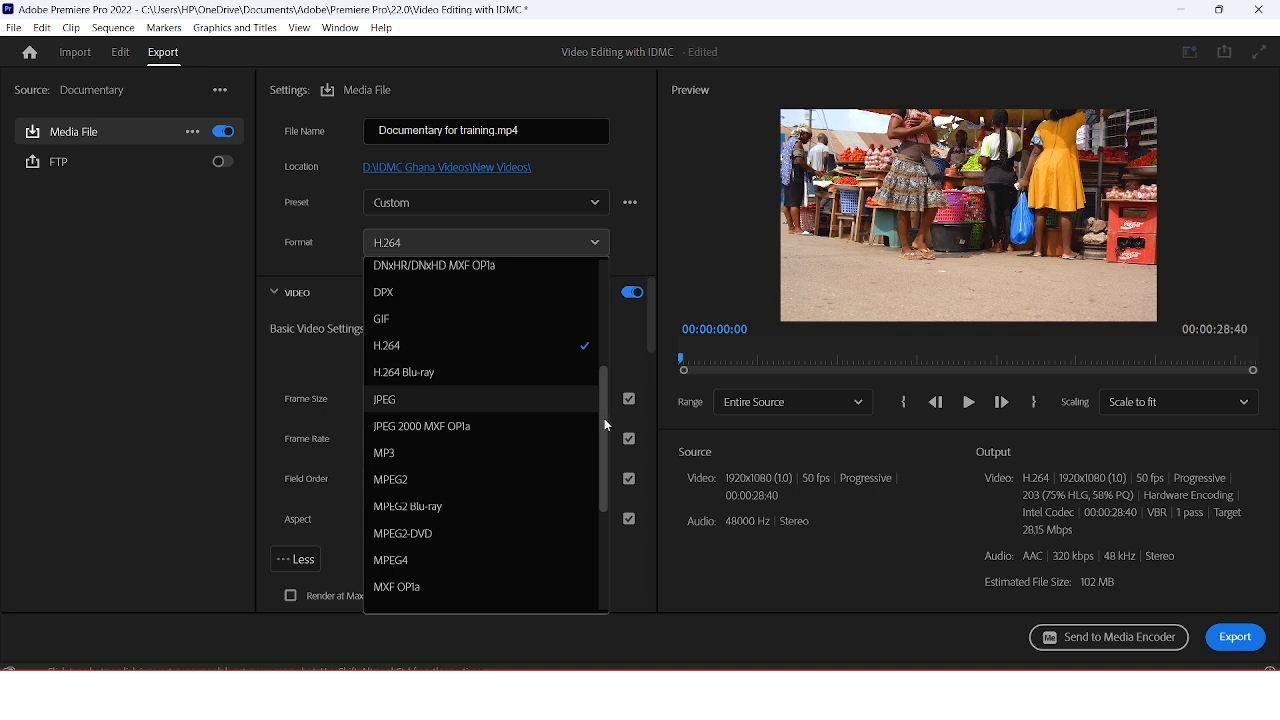
left_click_drag(604, 418, 604, 310)
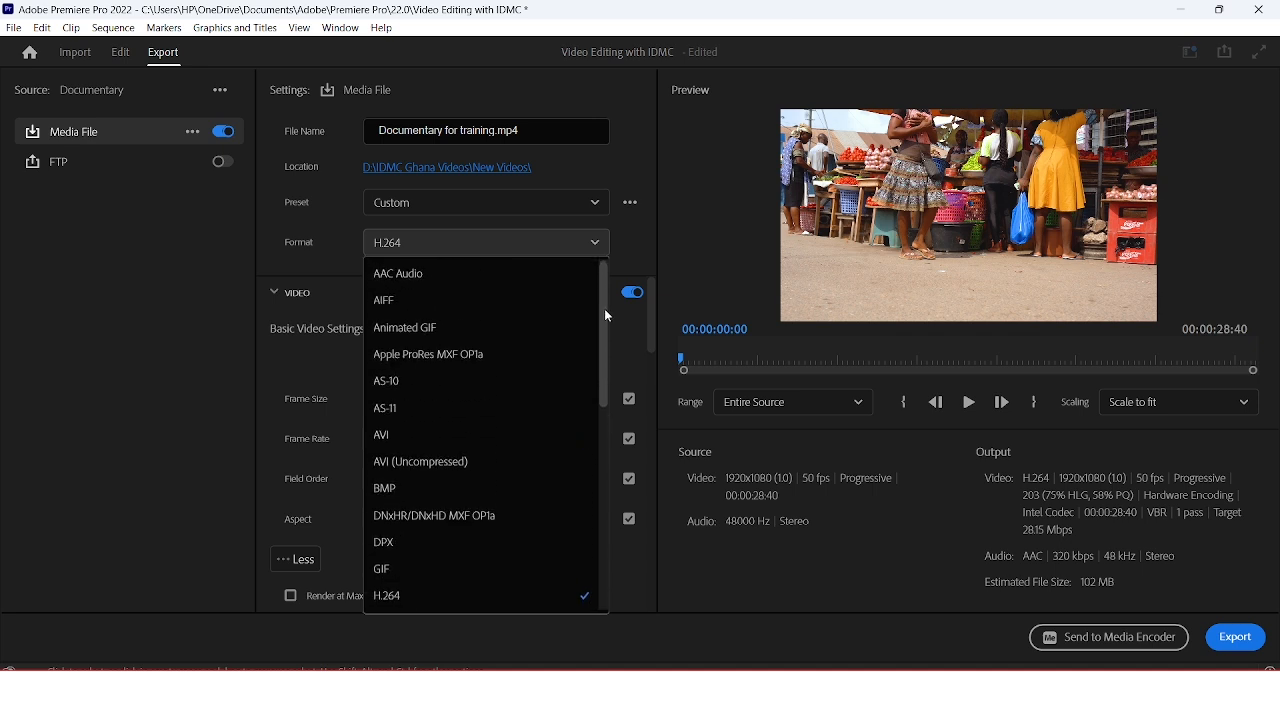
left_click_drag(605, 312, 595, 435)
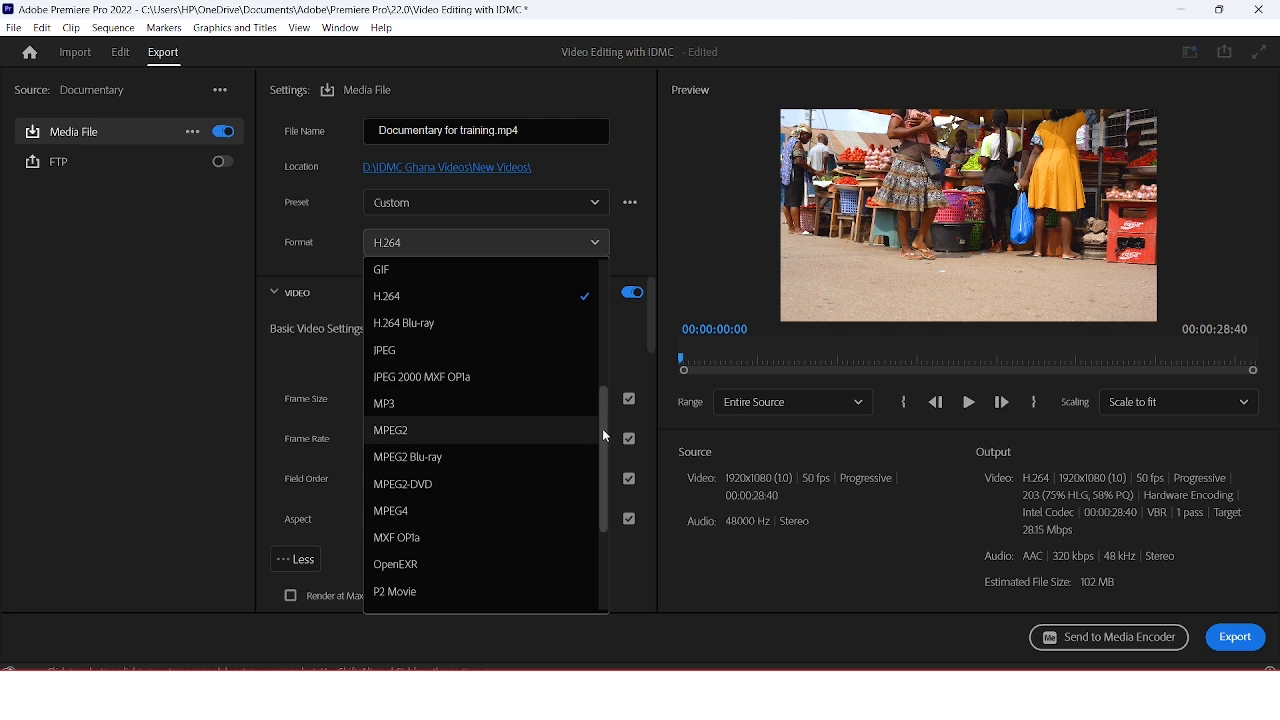
left_click_drag(602, 428, 611, 509)
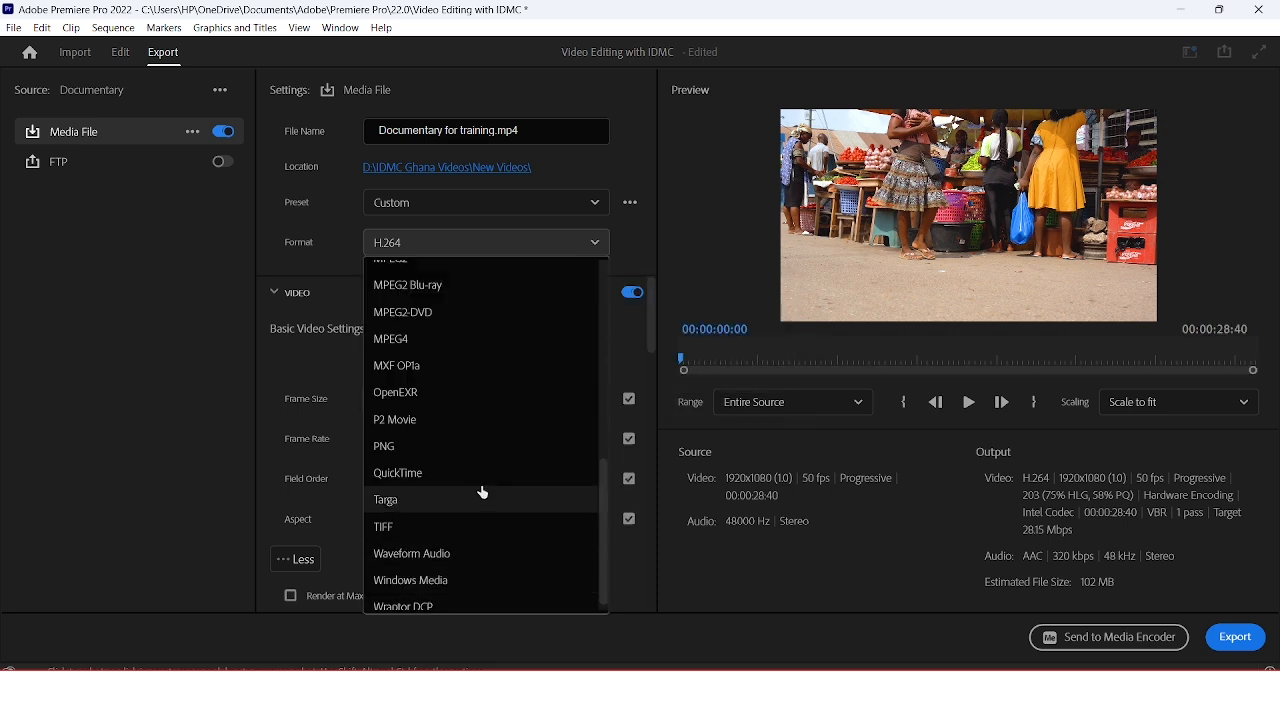
left_click(492, 563)
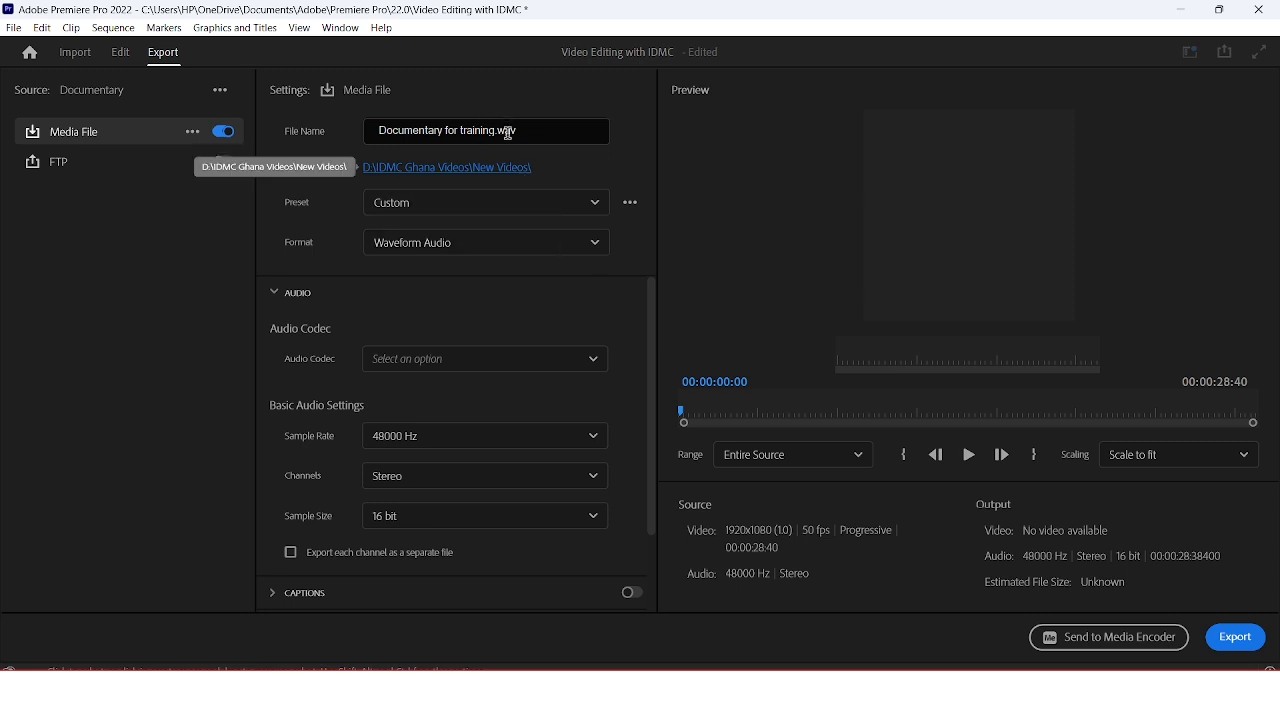
Step: Set the export format to H.264
left_click(488, 244)
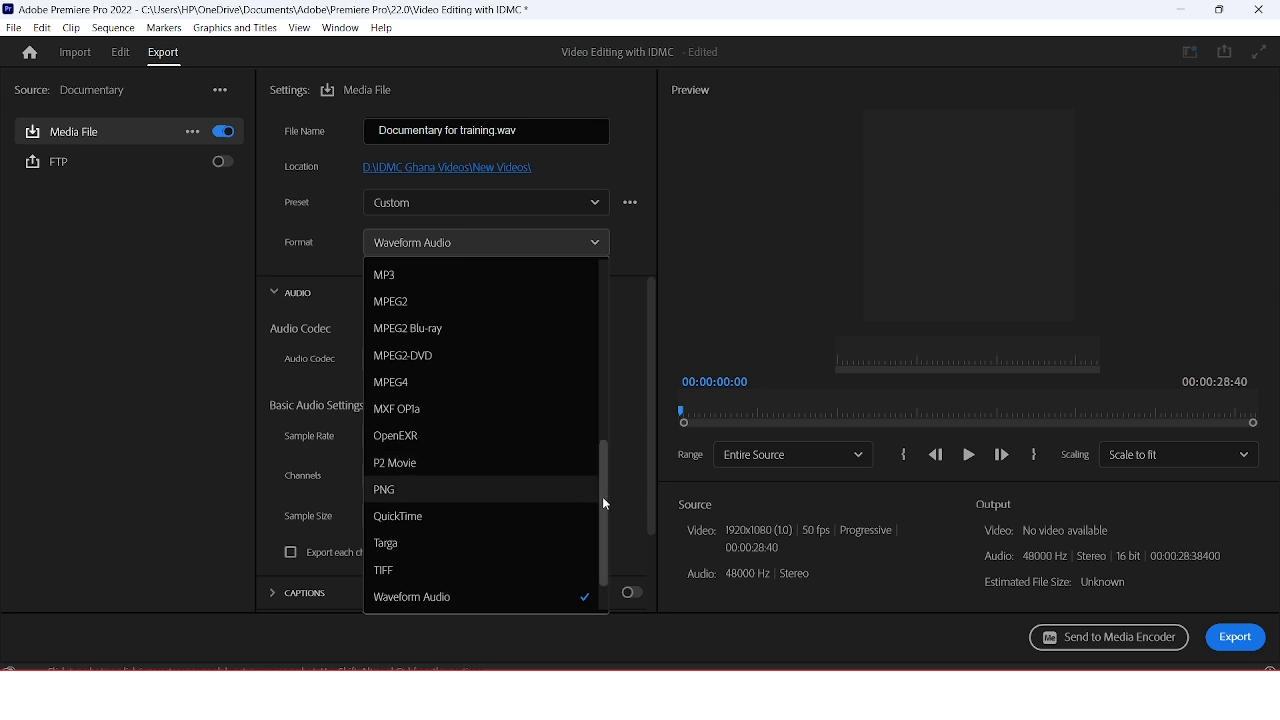
left_click_drag(602, 496, 608, 367)
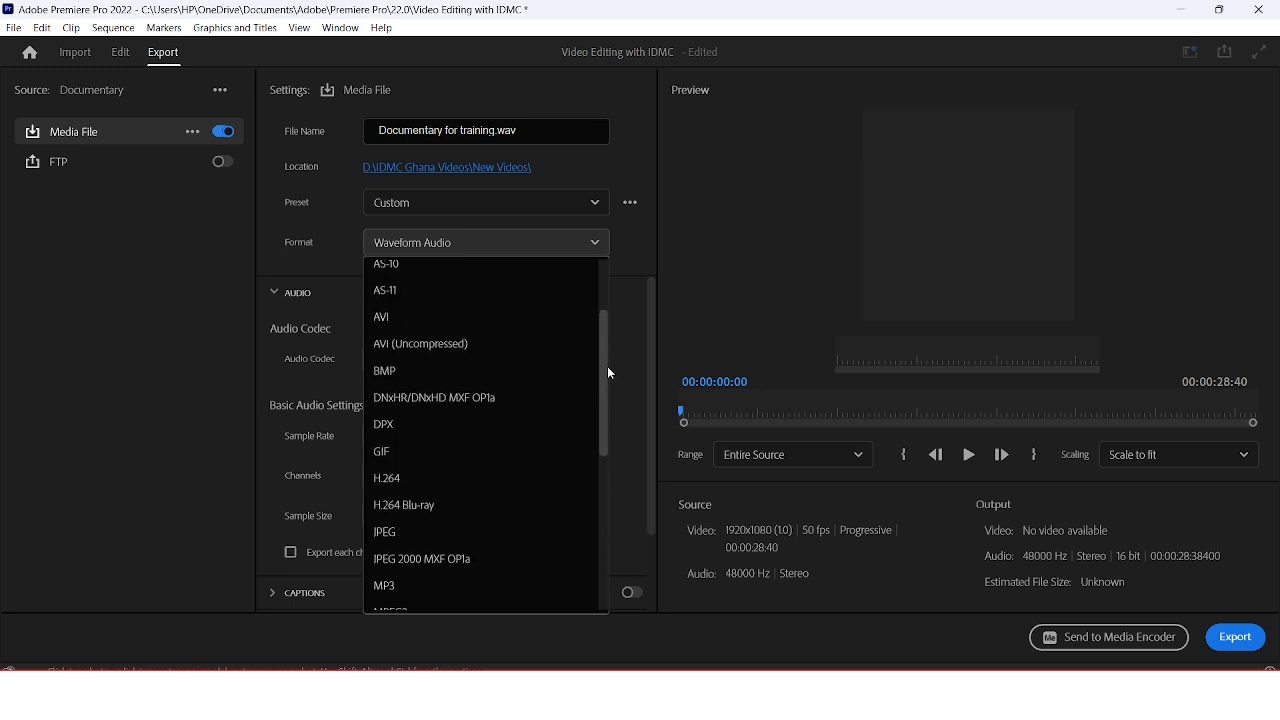
left_click(417, 483)
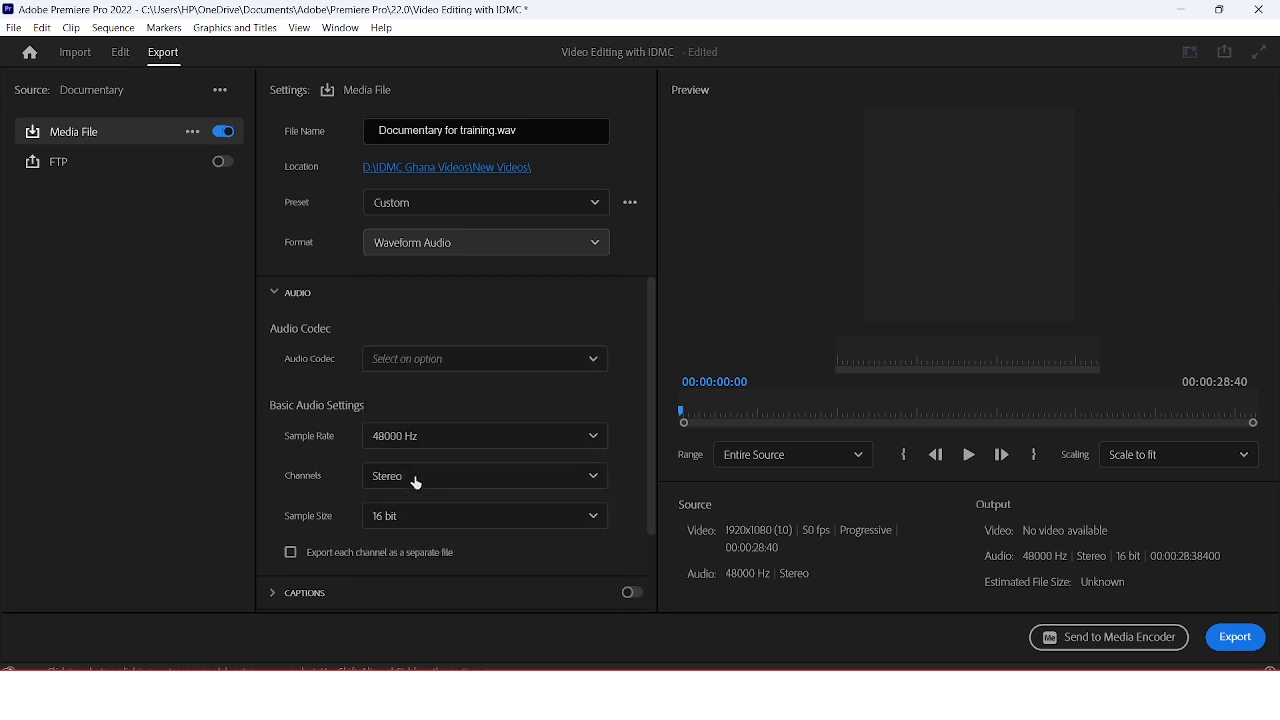